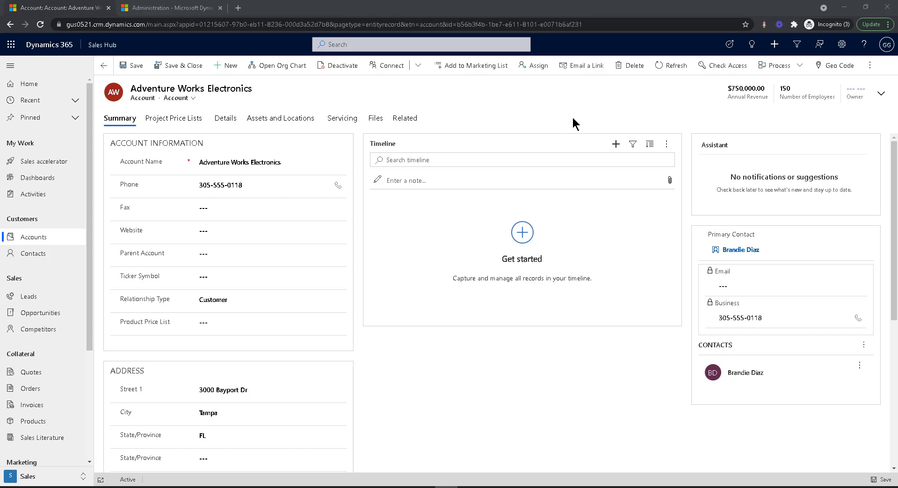
Try entering the free text "sdfgasdfgasdfg" in the address's text-based State/Province field, restoring FL at the end
scroll(894, 171, down, 2)
scroll(893, 187, down, 4)
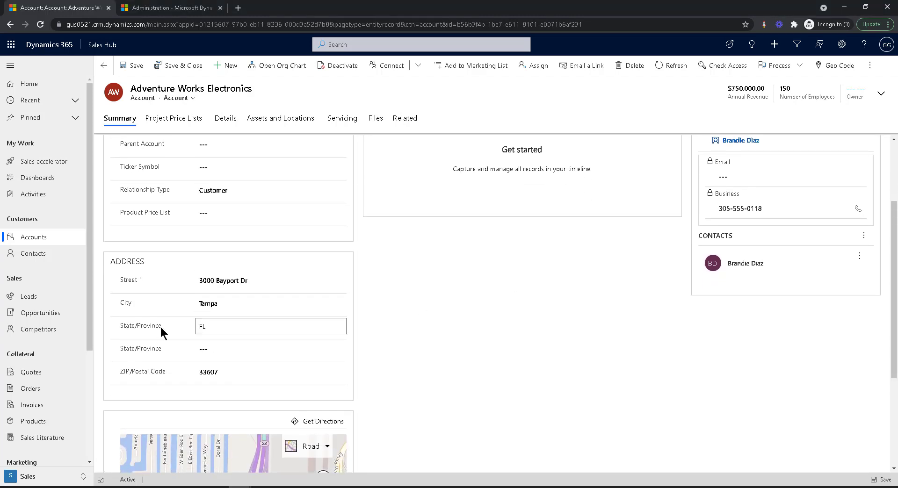
click(222, 326)
text(sdfgasdfgasdfg)
key(BackSpace)
key(BackSpace)
key(BackSpace)
key(BackSpace)
key(BackSpace)
key(BackSpace)
key(BackSpace)
key(BackSpace)
key(BackSpace)
key(BackSpace)
key(BackSpace)
key(BackSpace)
key(BackSpace)
key(BackSpace)
key(BackSpace)
text(L)
click(222, 340)
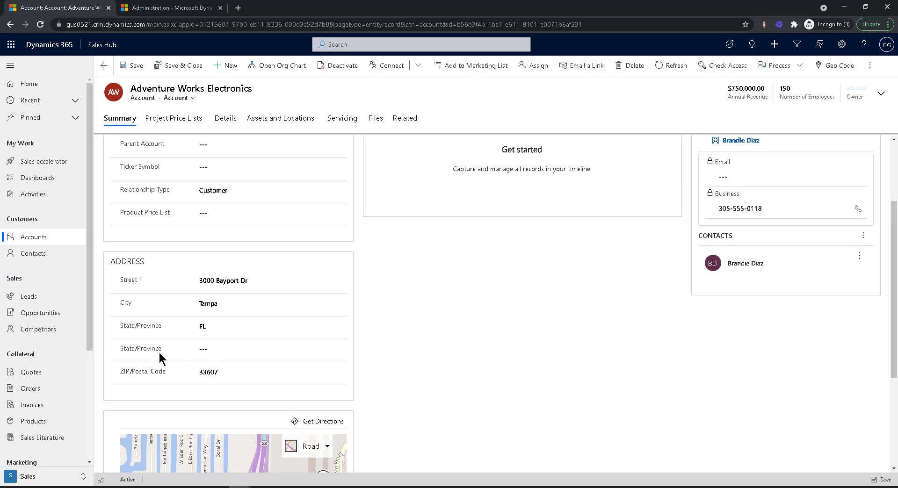
Choose FL in the option-set State/Province field of the account's address
click(204, 353)
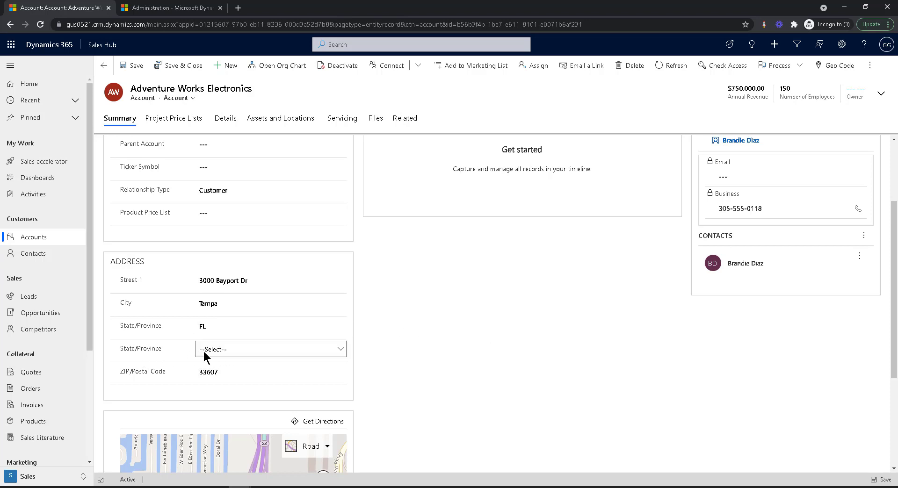
click(270, 350)
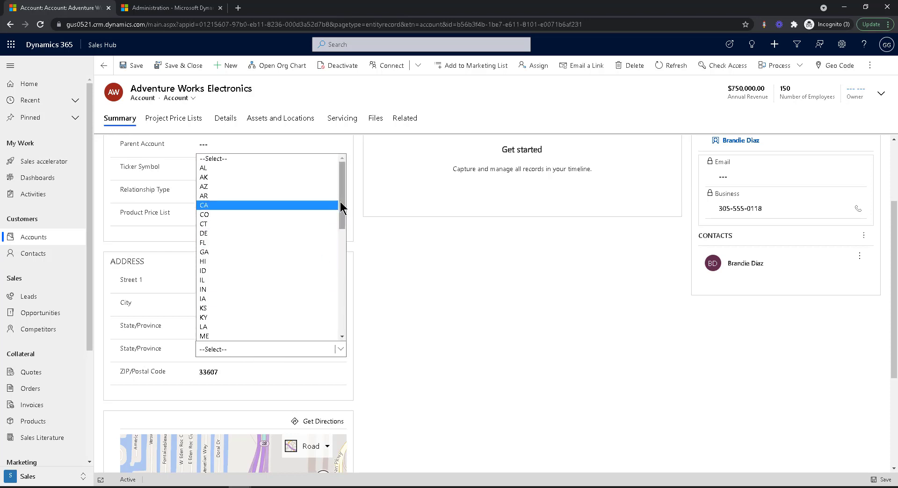
mouse_move(341, 202)
mouse_down()
mouse_move(341, 239)
mouse_move(337, 214)
mouse_up()
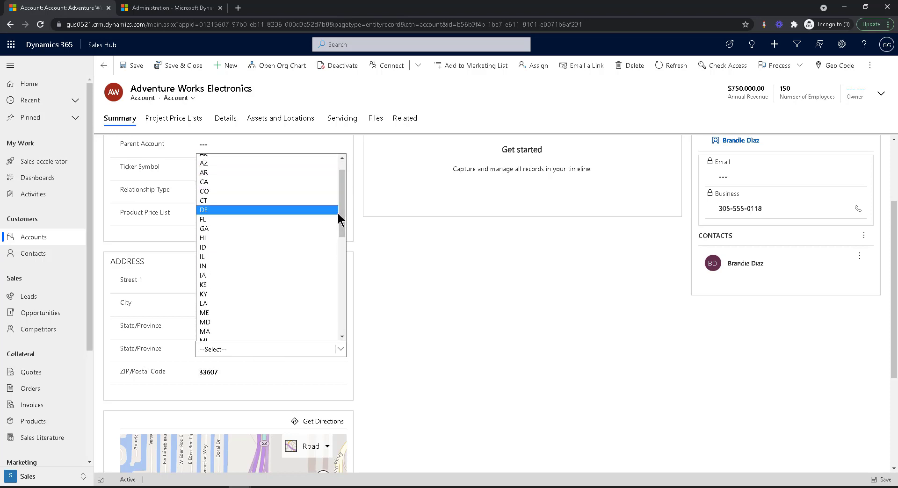
click(234, 217)
click(399, 349)
Clear the text-based State/Province field above the option-set one
click(254, 326)
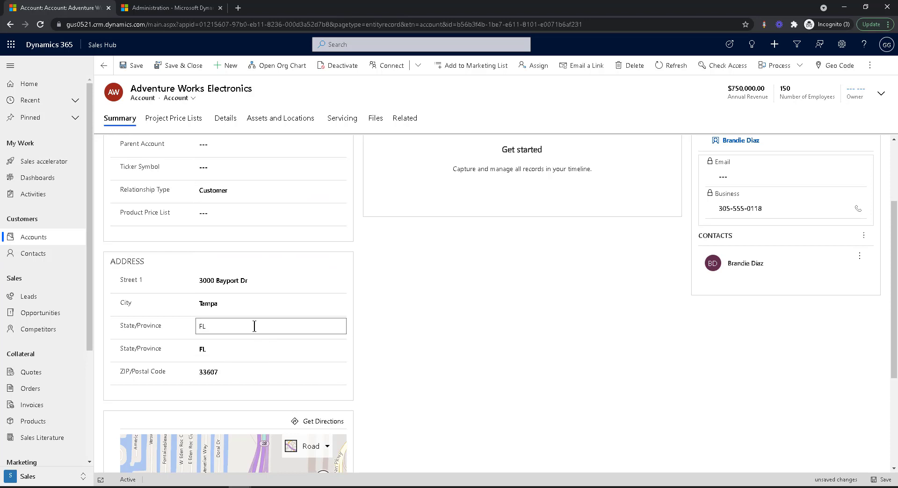
key(BackSpace)
key(BackSpace)
Set the option-set State/Province field to ID and check the address shown on the account's map
click(321, 349)
scroll(273, 341, down, 1)
click(279, 316)
click(284, 349)
click(268, 283)
scroll(369, 307, down, 3)
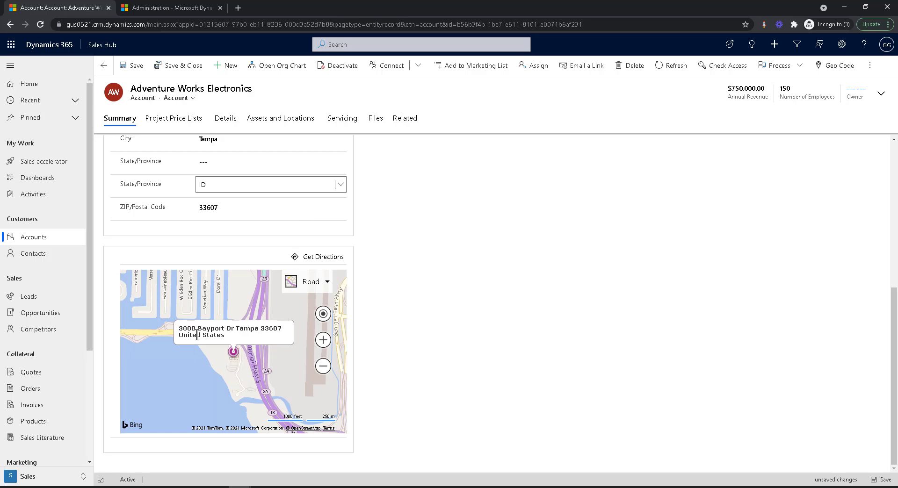
Set the option-set State/Province field to FL and leave the text-based State/Province field empty
scroll(386, 302, up, 3)
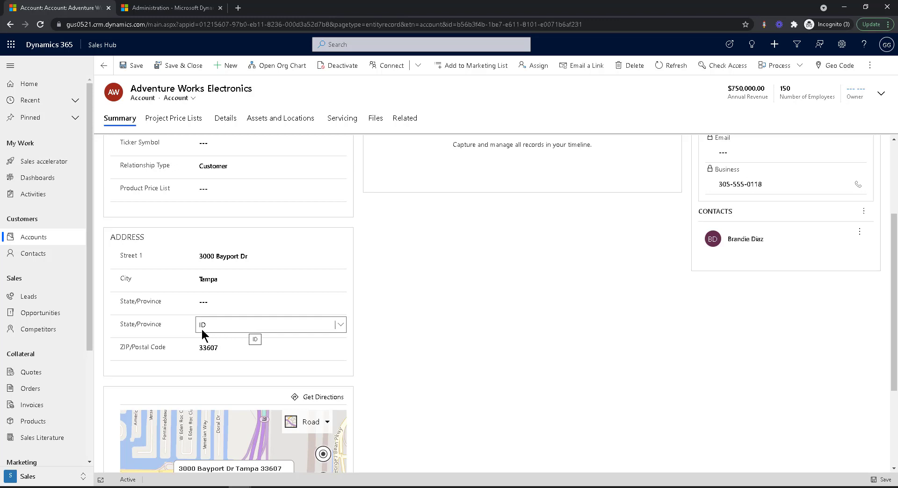
click(212, 323)
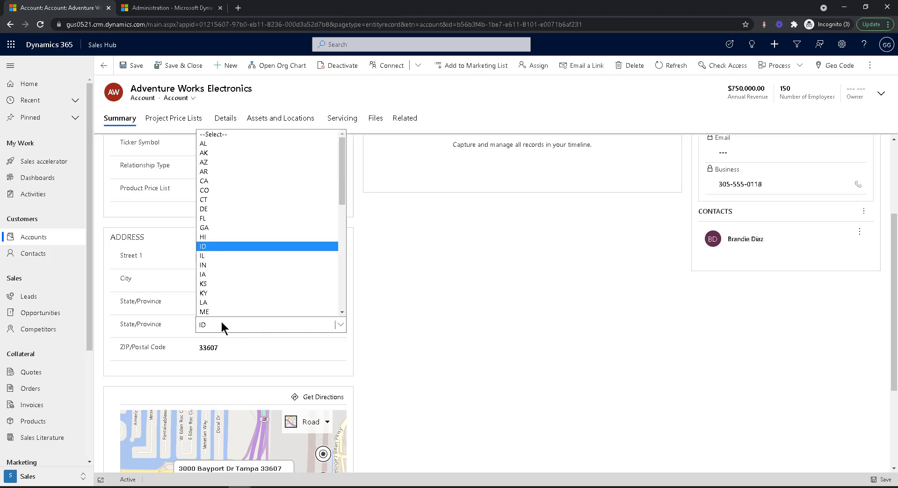
click(243, 220)
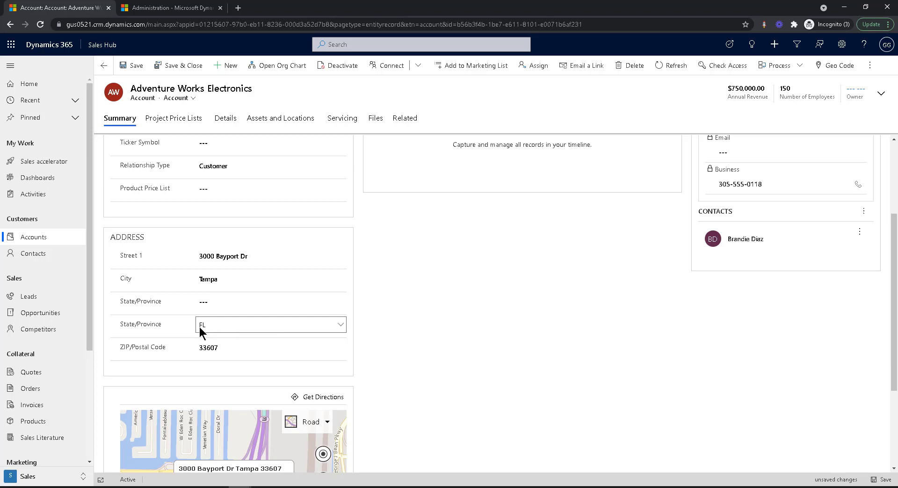
click(215, 326)
click(221, 328)
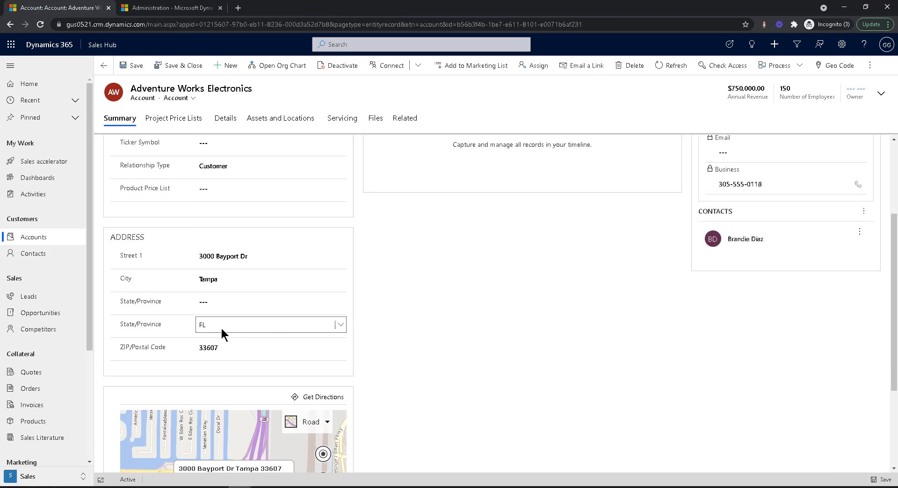
click(214, 303)
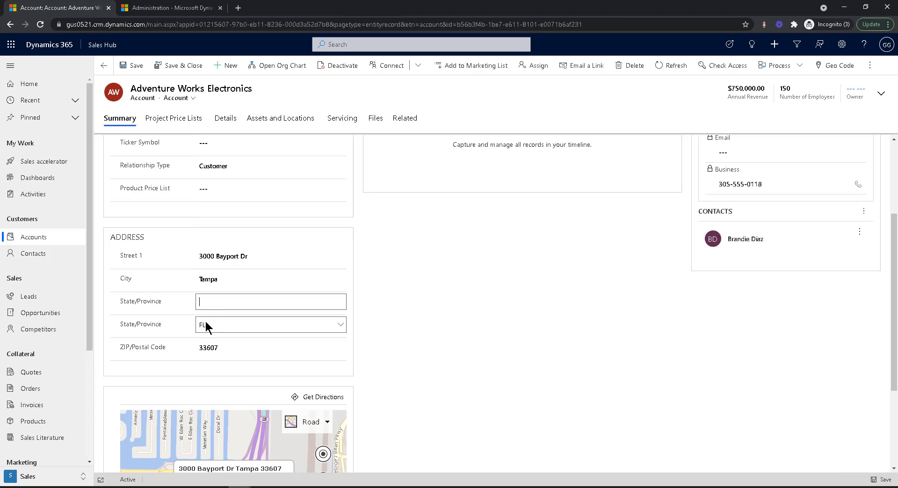
click(362, 308)
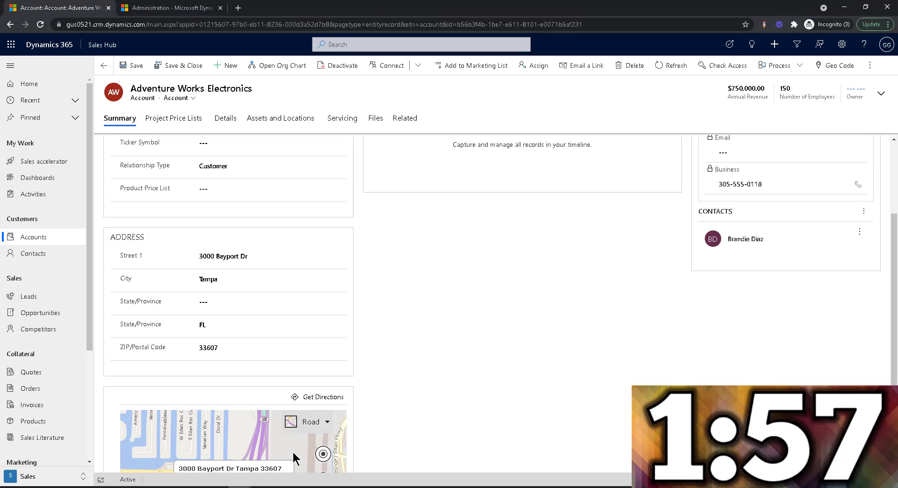
Switch to the Power Apps form editor for the Account form and remove the option-set State/Province field from the ADDRESS section
click(239, 487)
click(386, 446)
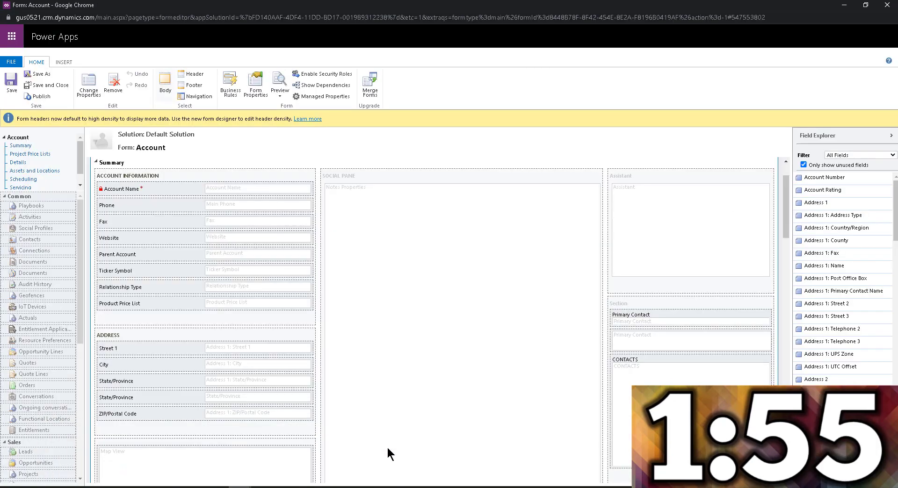
click(166, 381)
click(167, 396)
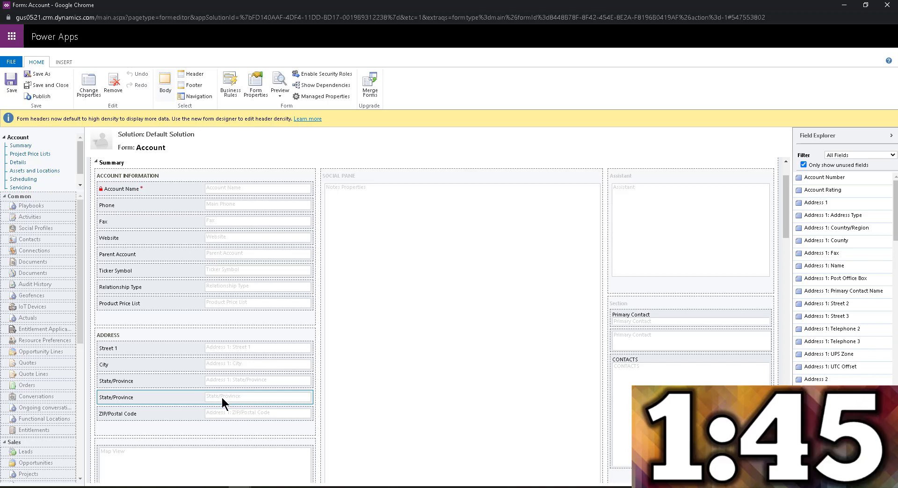
key(Delete)
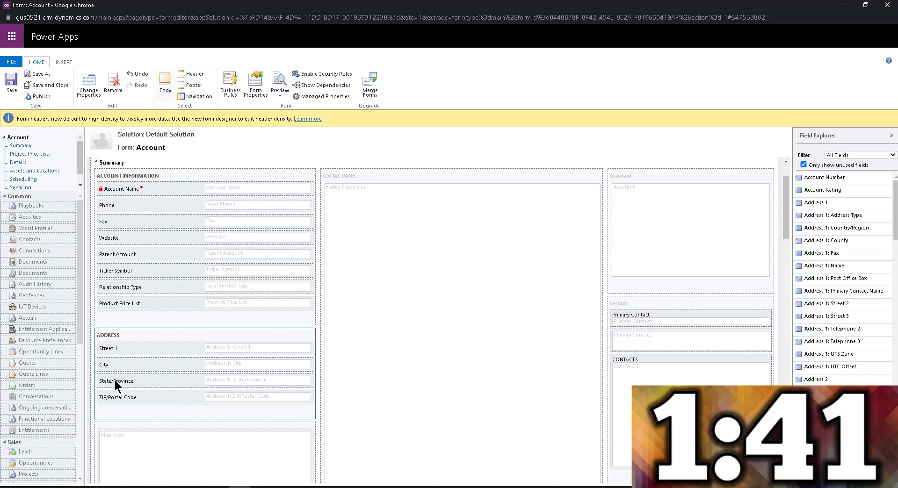
Add the Auto-Complete control to the remaining State/Province field in the ADDRESS section
click(160, 382)
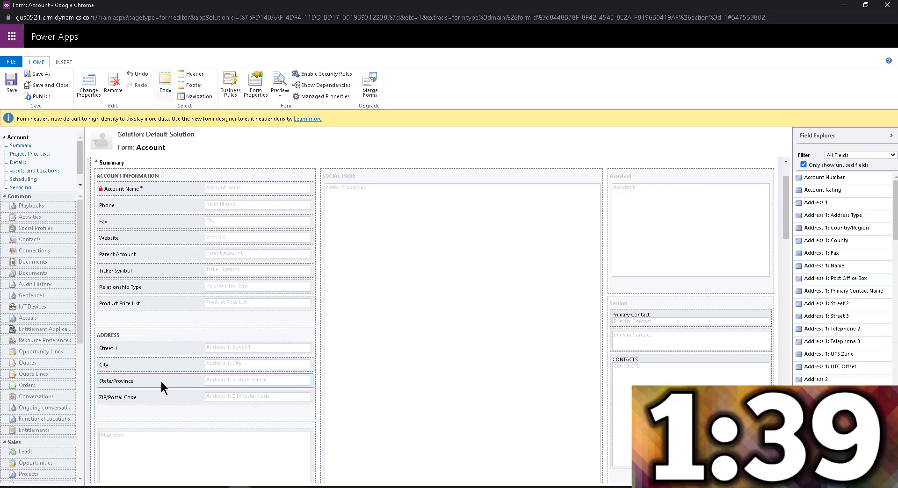
double_click(216, 383)
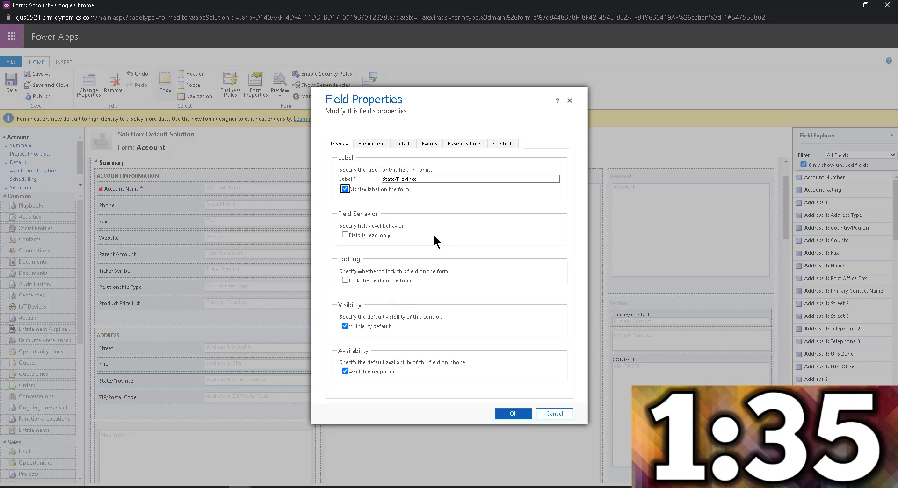
click(499, 146)
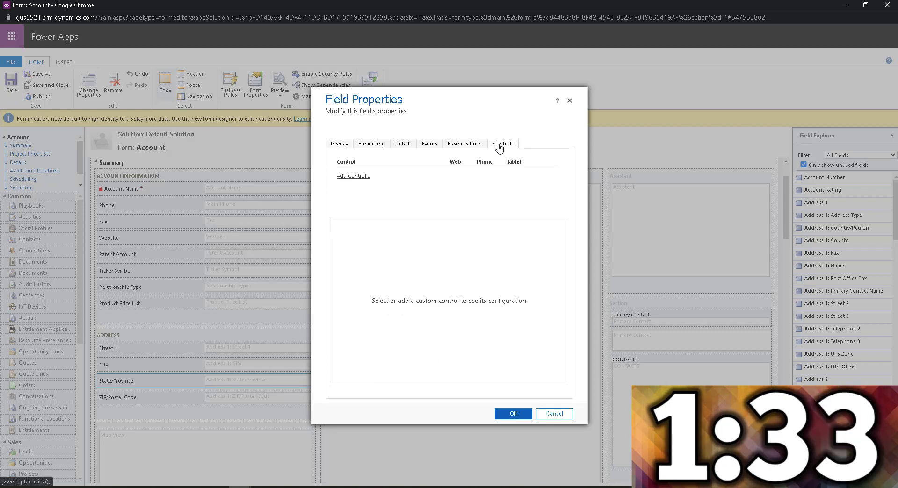
click(362, 190)
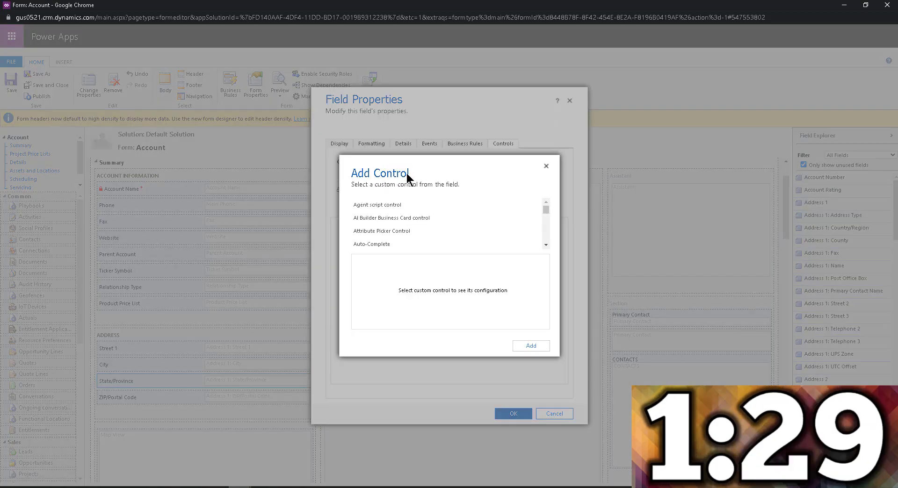
click(379, 245)
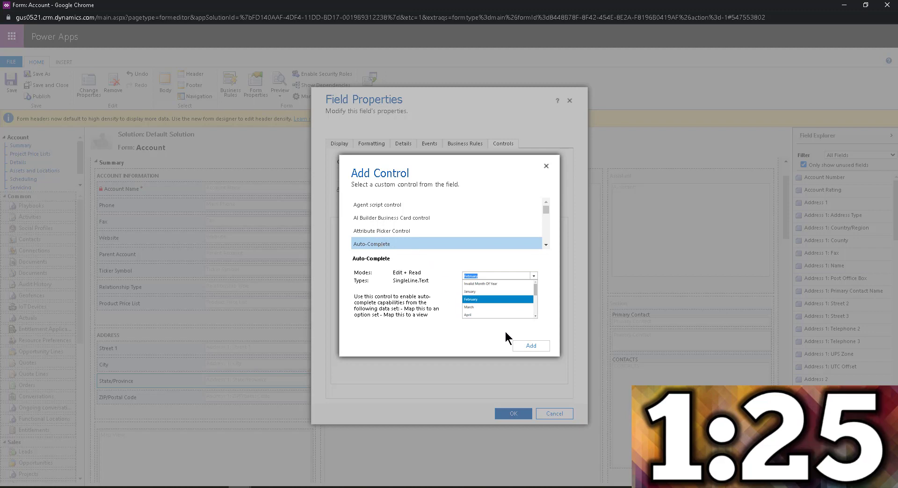
click(525, 346)
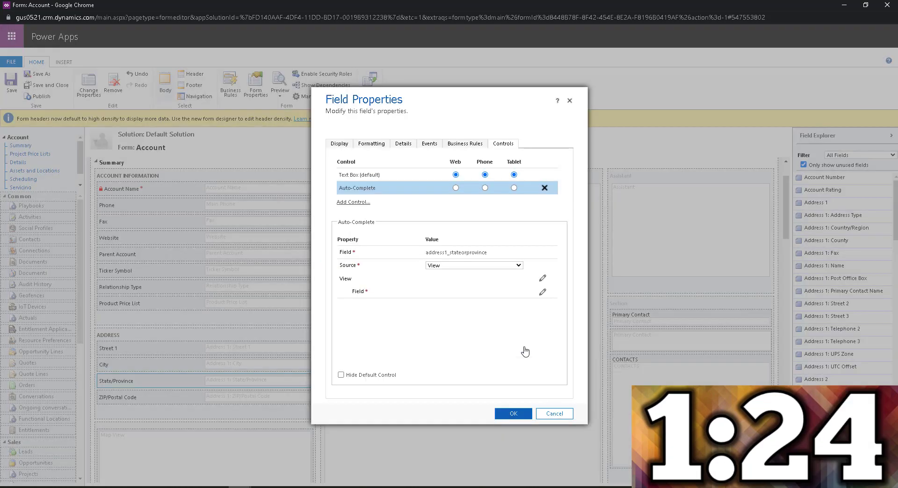
Set the Auto-Complete source to Option Set bound to new_stateorprovince, apply it, and save and publish the form
click(453, 266)
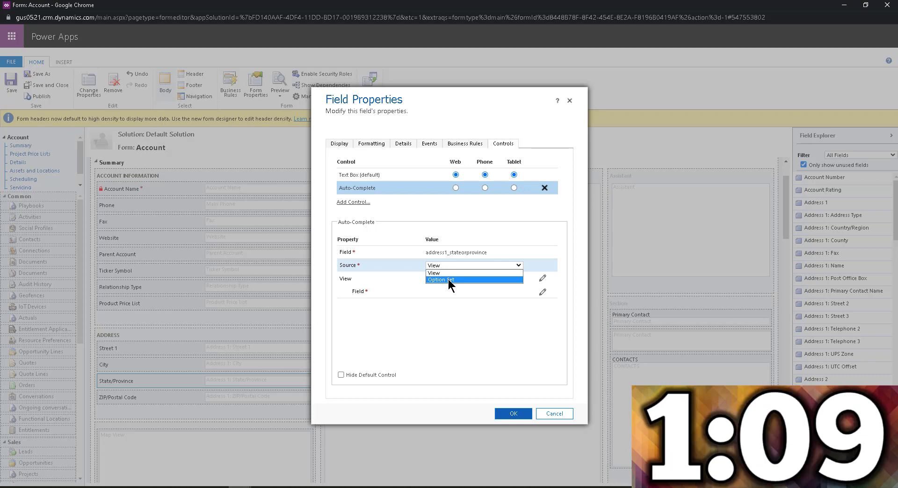
click(448, 280)
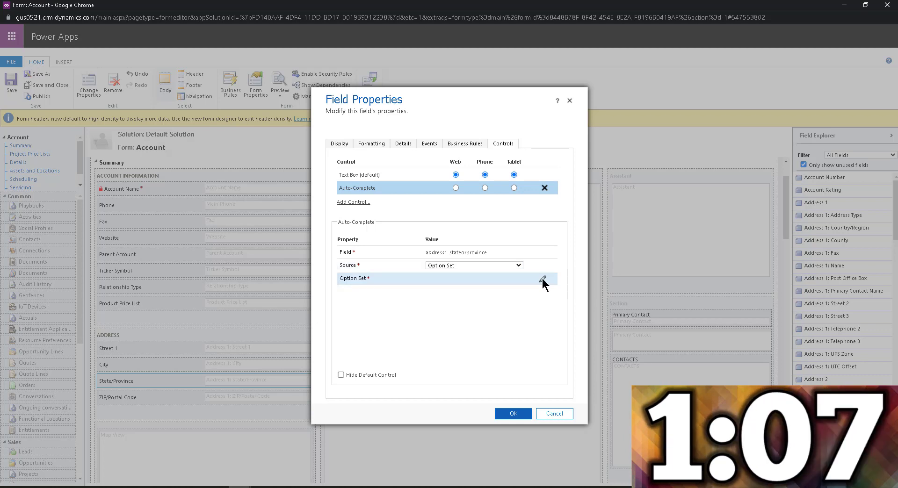
click(542, 280)
click(545, 216)
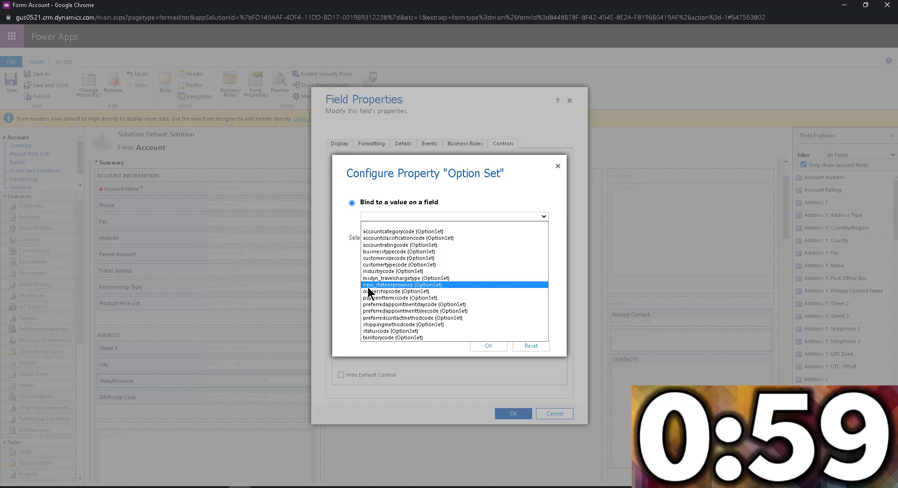
click(397, 284)
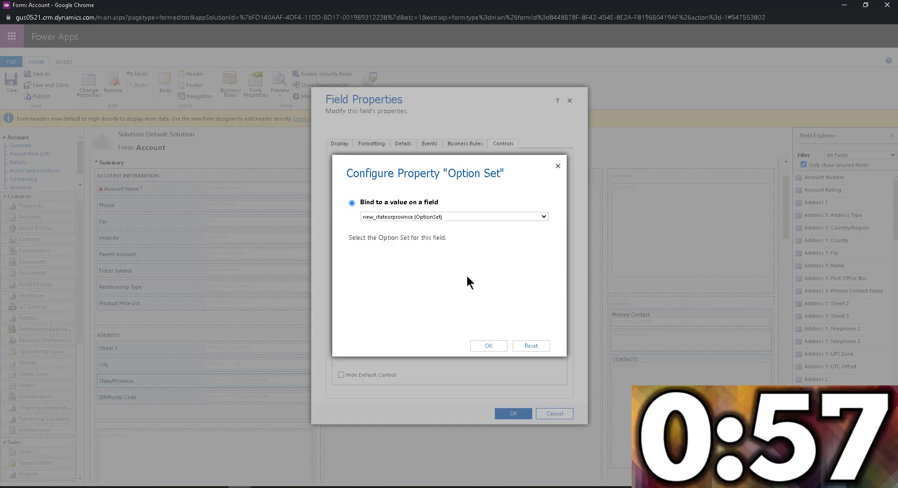
click(489, 346)
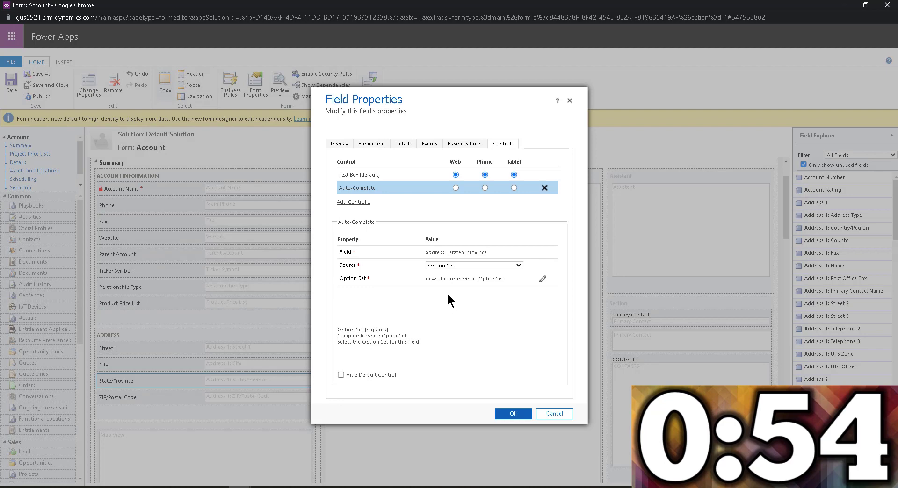
click(517, 414)
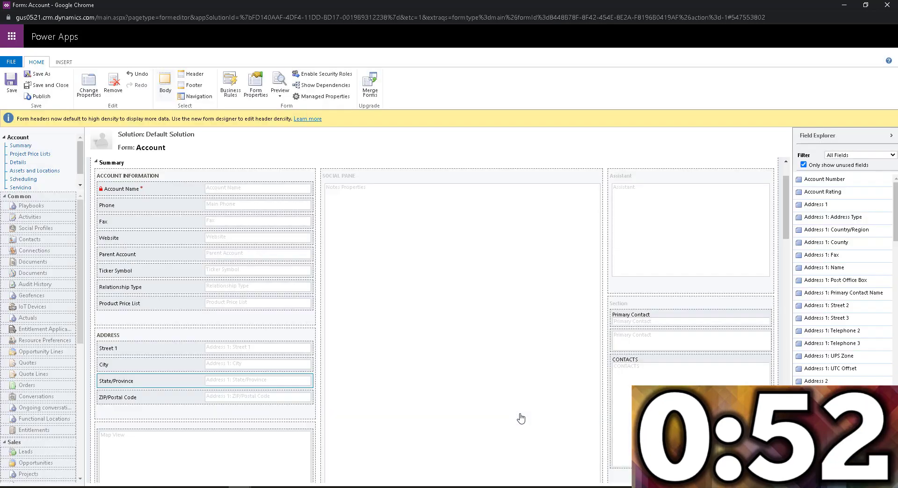
click(11, 84)
click(41, 97)
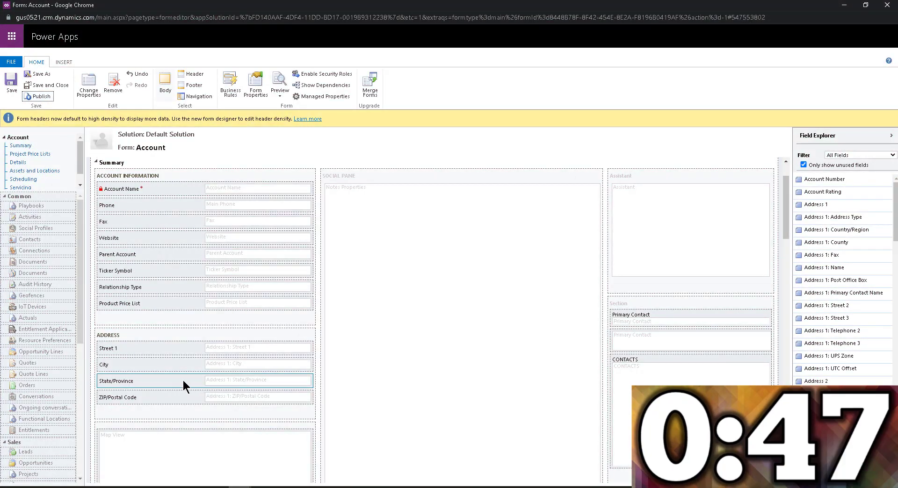
Enable the State/Province field's Auto-Complete control for web, phone and tablet, and publish the form
double_click(170, 384)
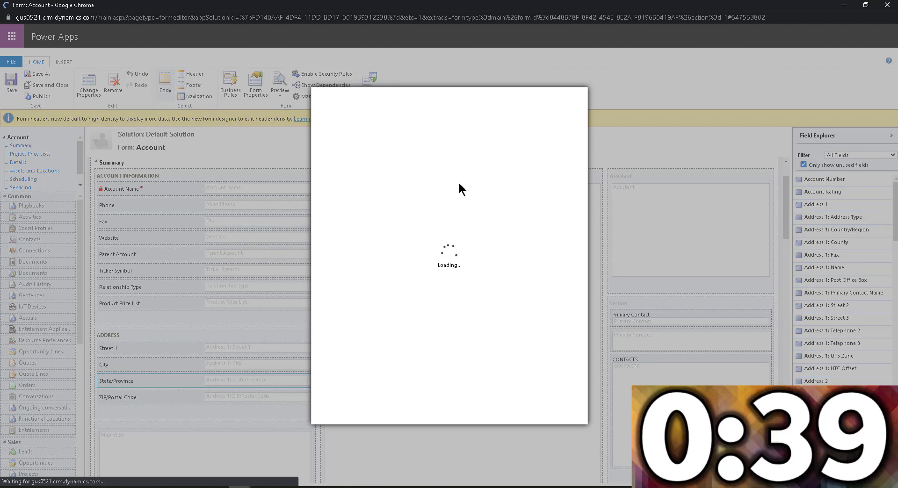
click(499, 144)
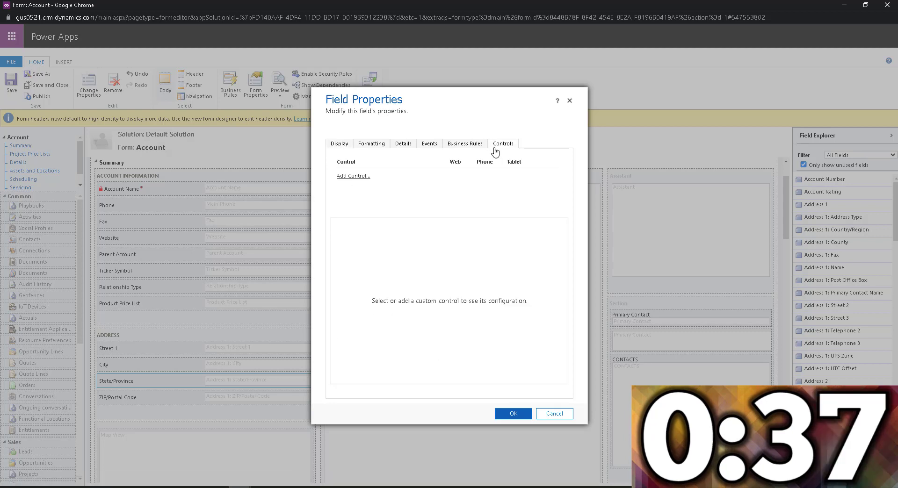
click(357, 188)
click(456, 188)
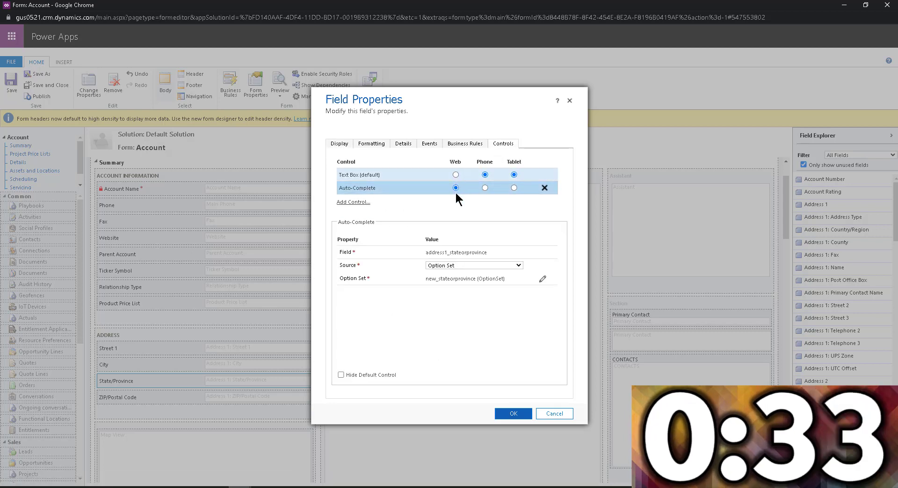
click(514, 188)
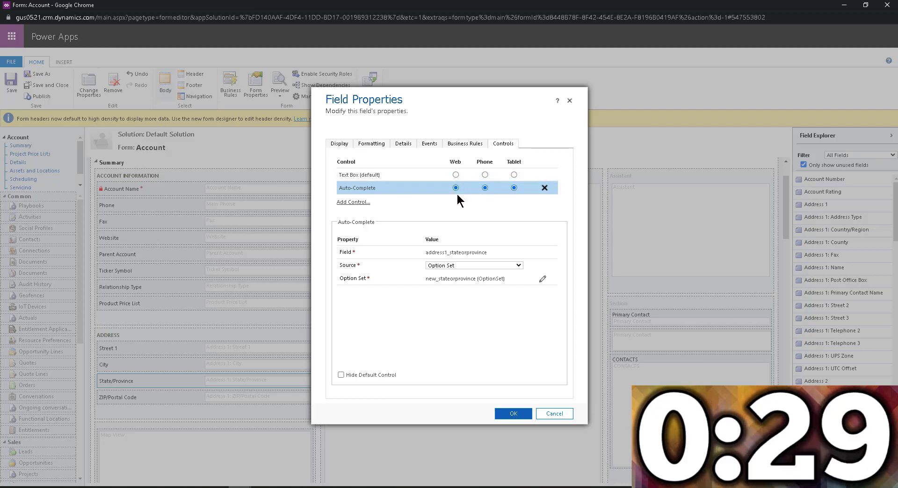
click(512, 419)
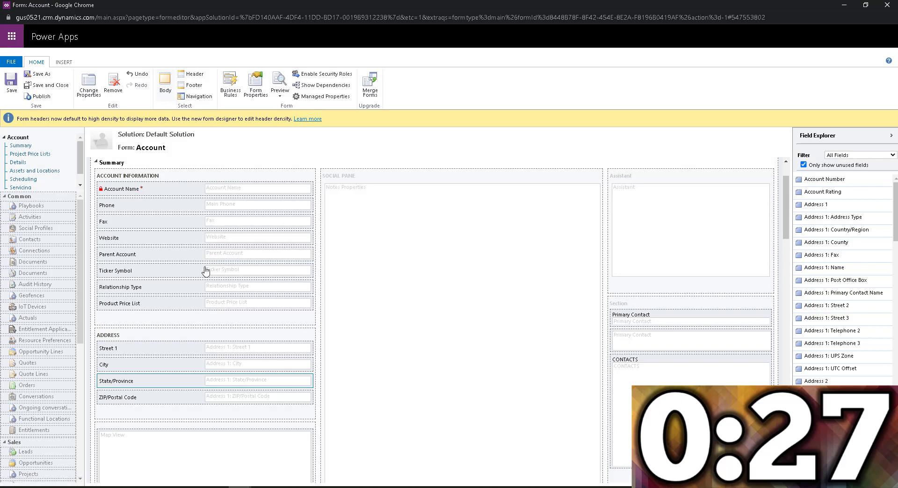
click(40, 96)
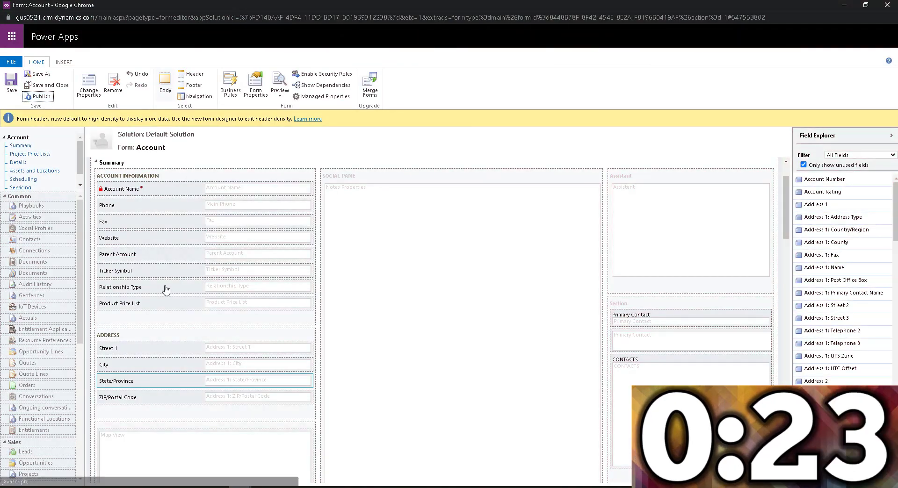
Switch to the Adventure Works Electronics account in Dynamics 365, reload it, and open the State/Province suggestions in the ADDRESS section
mouse_move(251, 485)
click(206, 460)
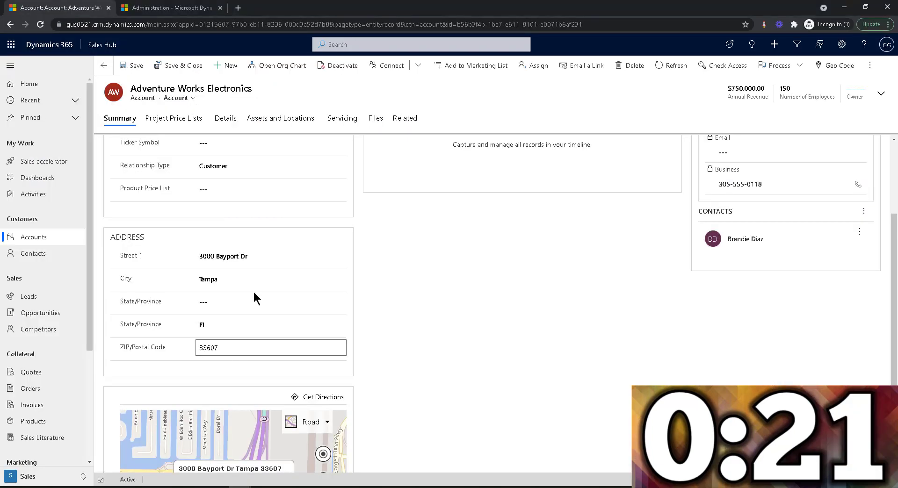
key(F5)
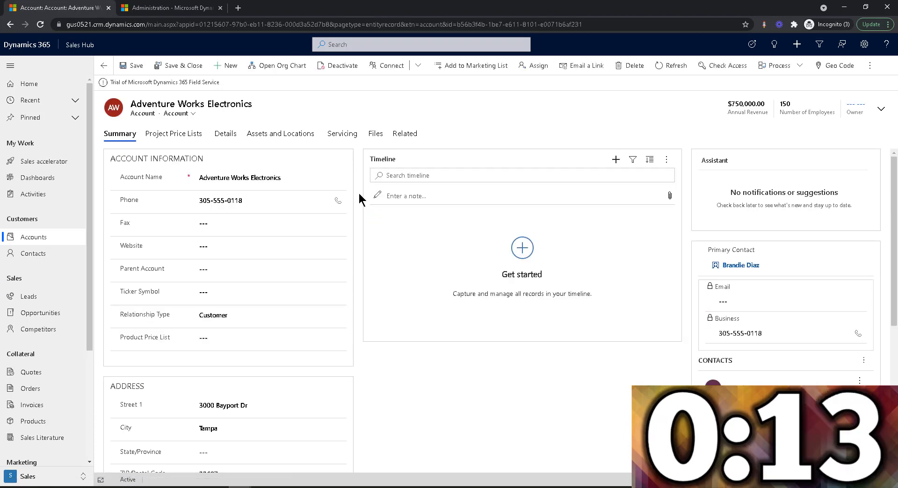
scroll(358, 203, down, 3)
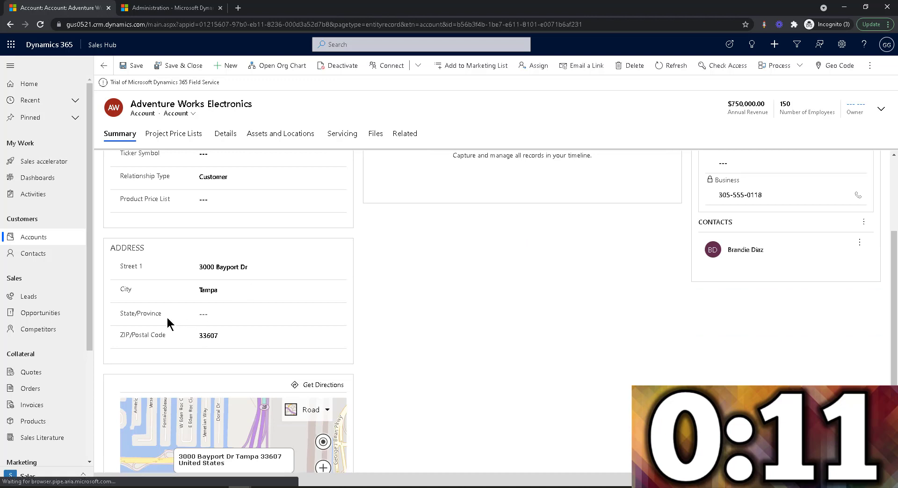
click(210, 301)
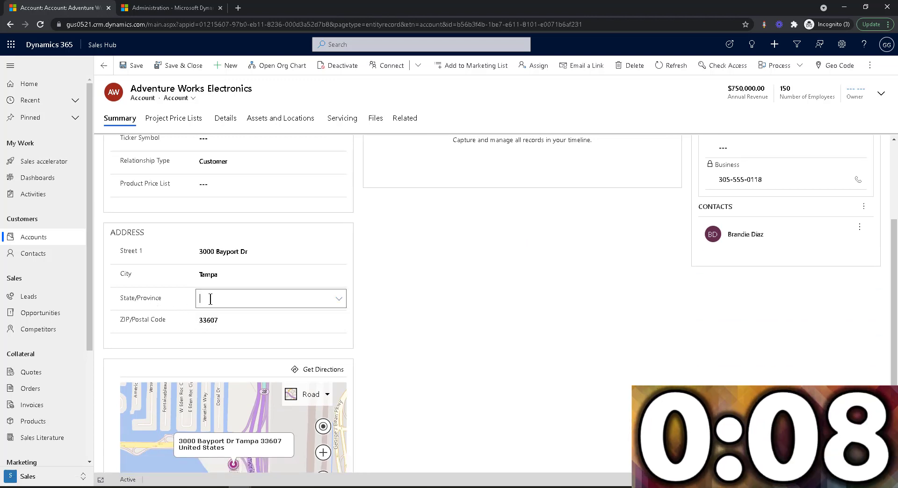
click(340, 302)
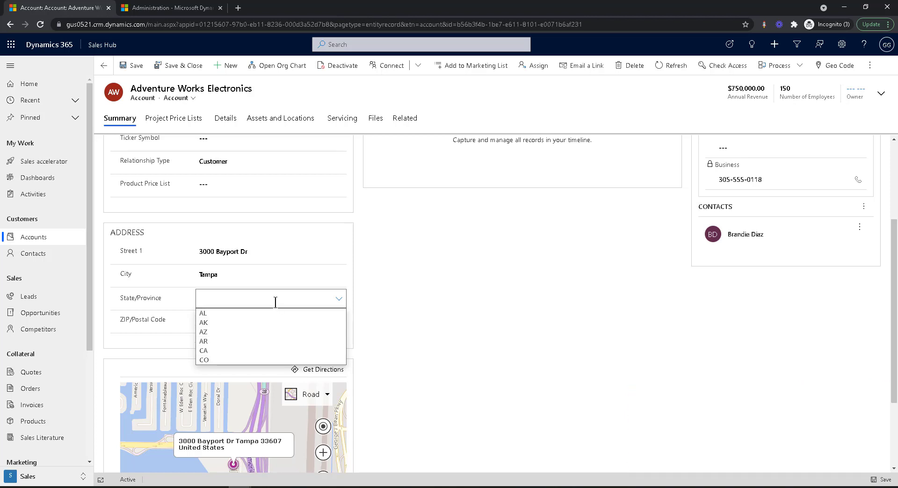
Filter the State/Province suggestions with WY and choose WY as the value
text(W)
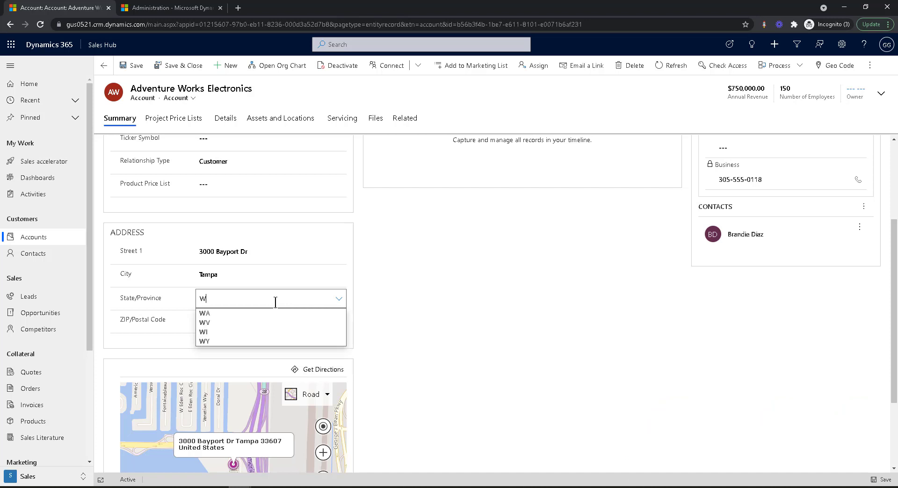
text(Y)
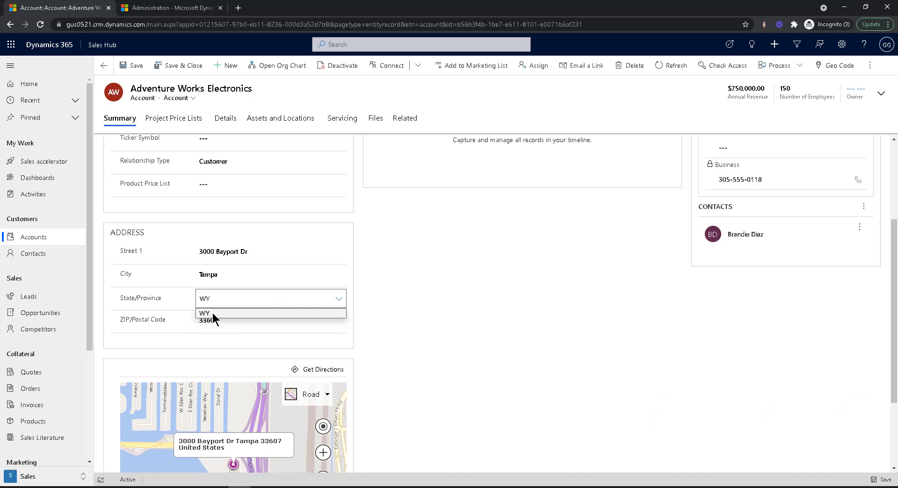
click(212, 313)
click(380, 327)
Try to replace the State/Province value with unlisted free text such as dsfggdsfg
click(338, 299)
click(255, 300)
text(dfgsdfgsdfgsdfgsdfg)
click(365, 301)
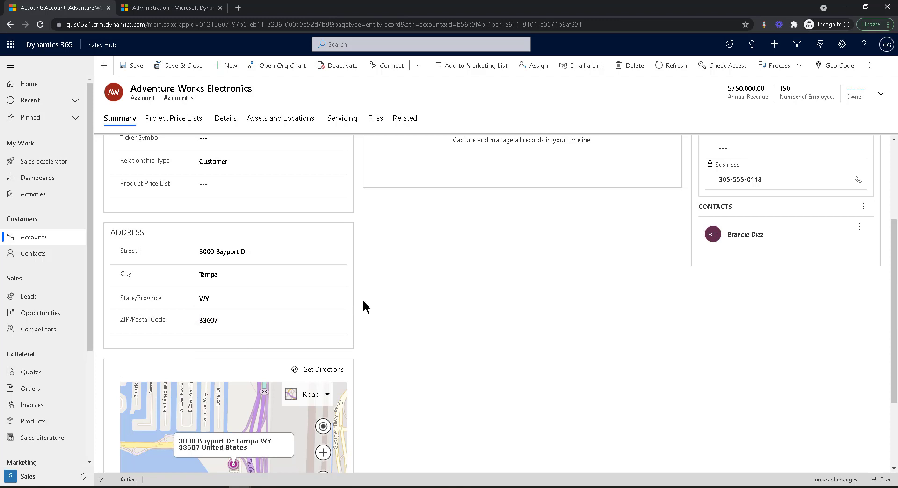
click(290, 298)
text(dsfggdsfg)
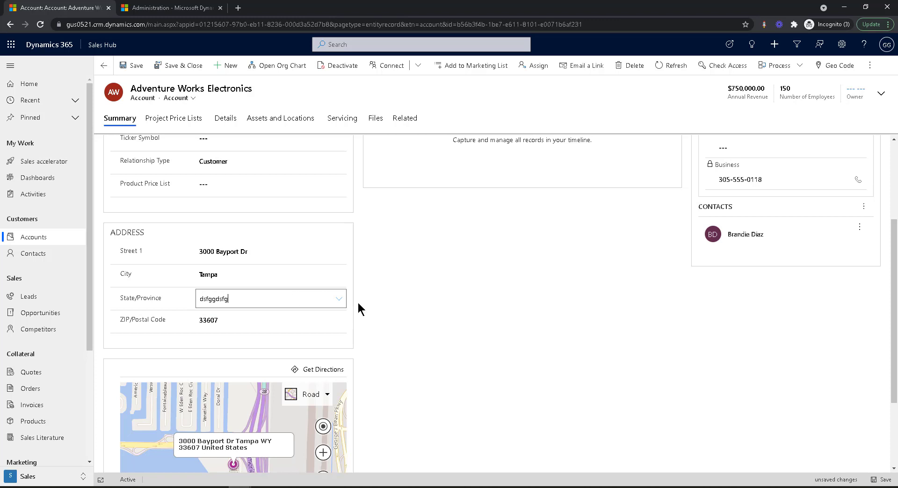
click(360, 303)
Set the account's State/Province to FL by choosing it from the filtered suggestions
click(319, 299)
text(c)
key(BackSpace)
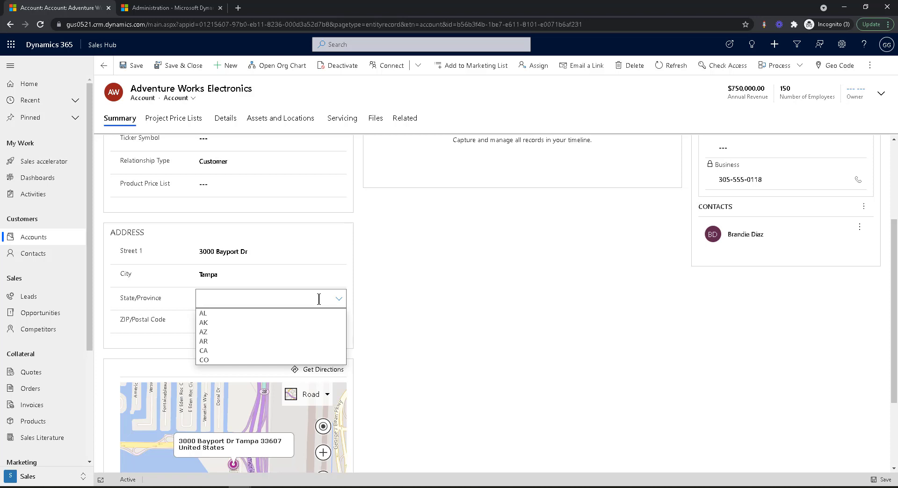
text(FL)
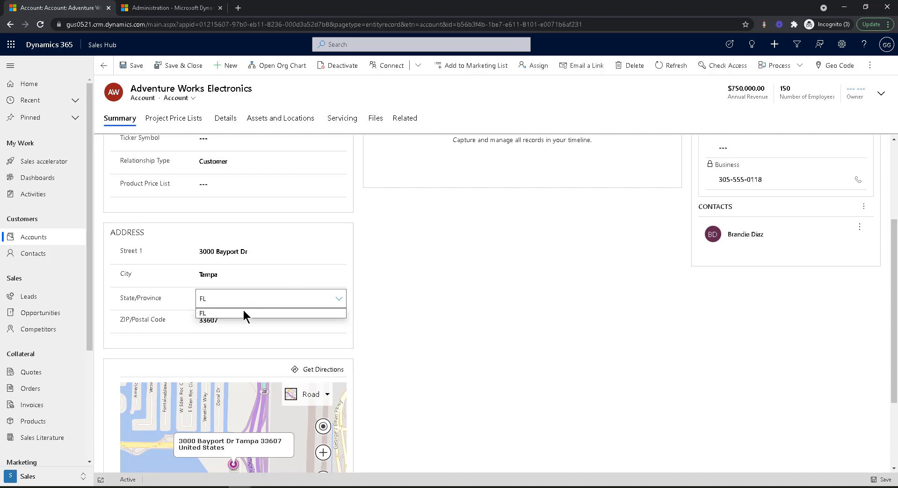
click(241, 312)
click(231, 300)
text(orida)
key(Tab)
click(229, 298)
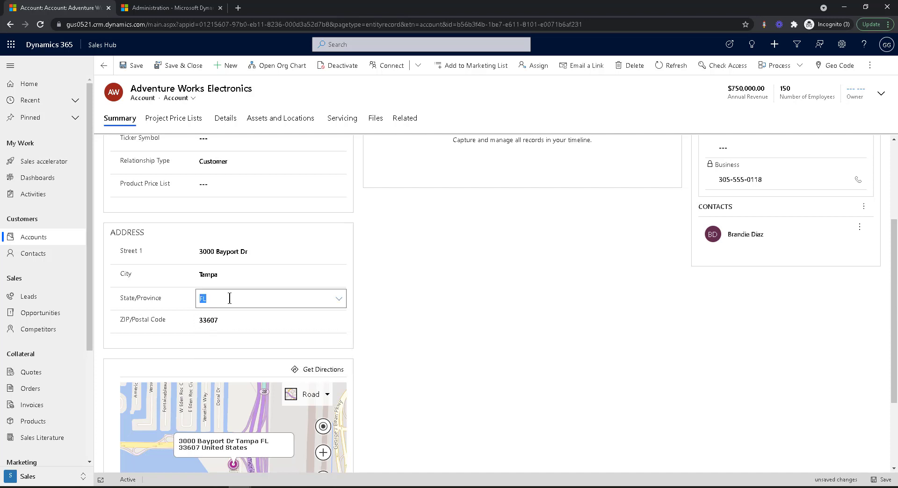
click(405, 293)
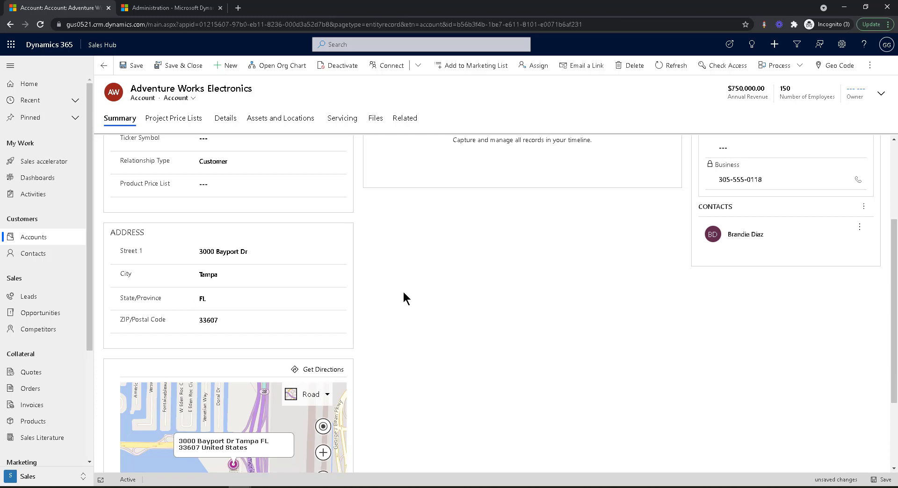